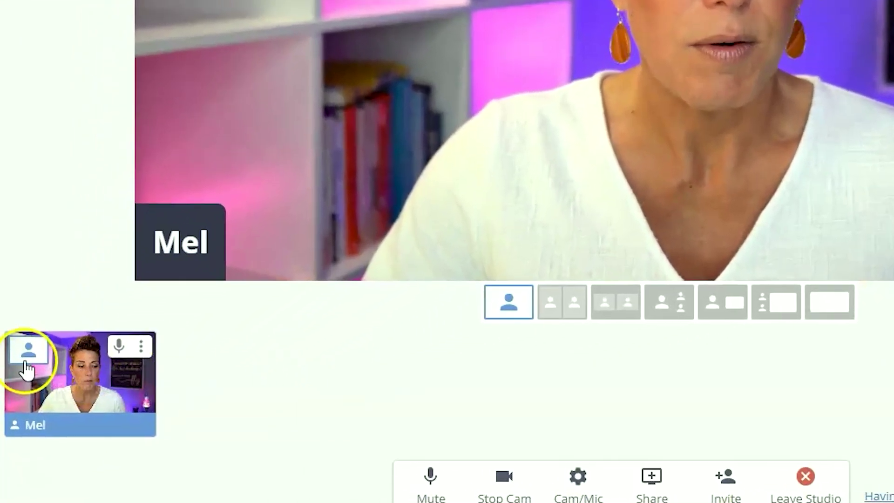
- Remove the host's camera from the stream and dismiss the tip about the removed audio
{"action": "mouse_move", "coordinate": [52, 447]}
{"action": "left_click", "coordinate": [150, 344]}
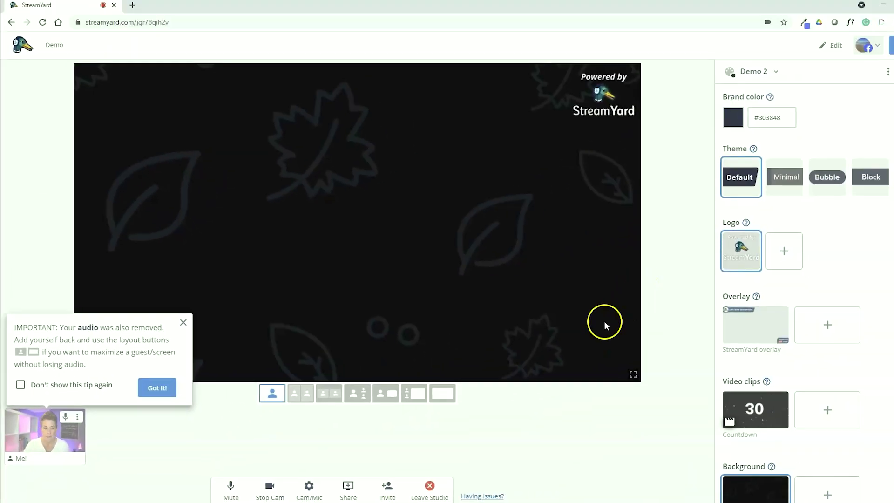
{"action": "left_click", "coordinate": [157, 388]}
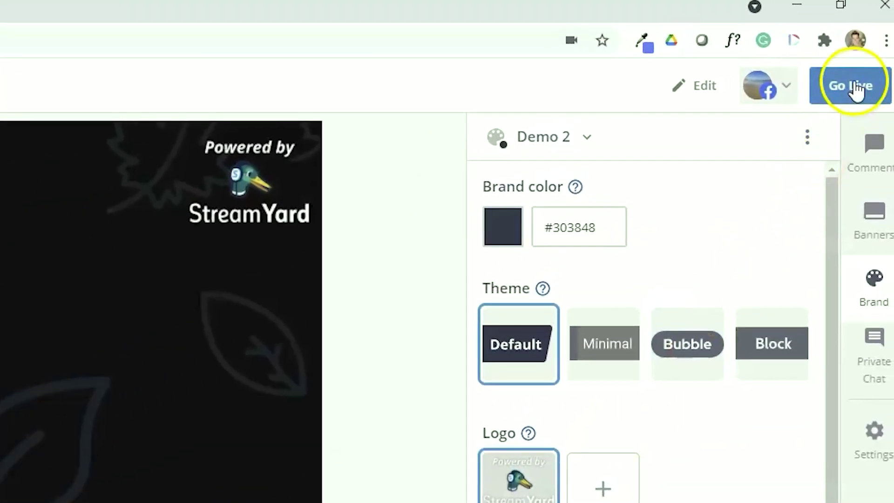
- Start the live broadcast and play the 30-second Countdown video clip
{"action": "left_click", "coordinate": [877, 67]}
{"action": "left_click", "coordinate": [859, 167]}
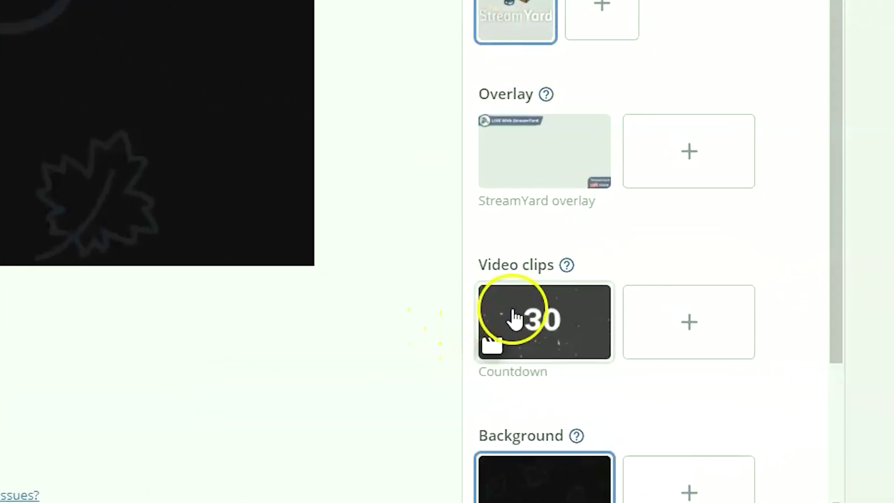
{"action": "left_click", "coordinate": [535, 308]}
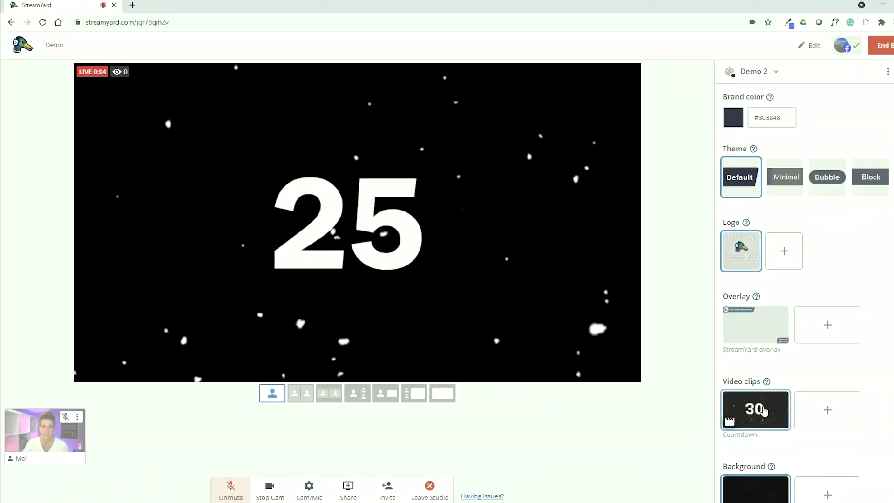
- Add the host's camera back to the stream behind the countdown clip and unmute the microphone
{"action": "left_click", "coordinate": [45, 430]}
{"action": "left_click", "coordinate": [681, 416]}
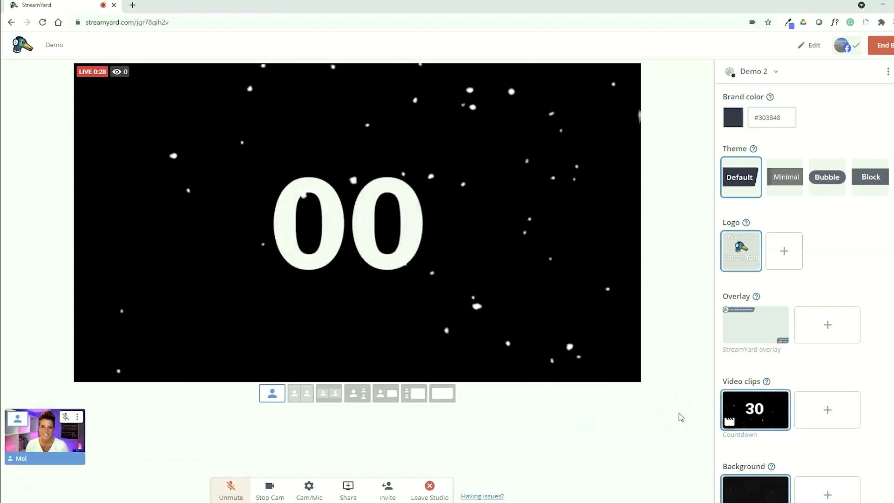
{"action": "key", "text": "ctrl+d"}
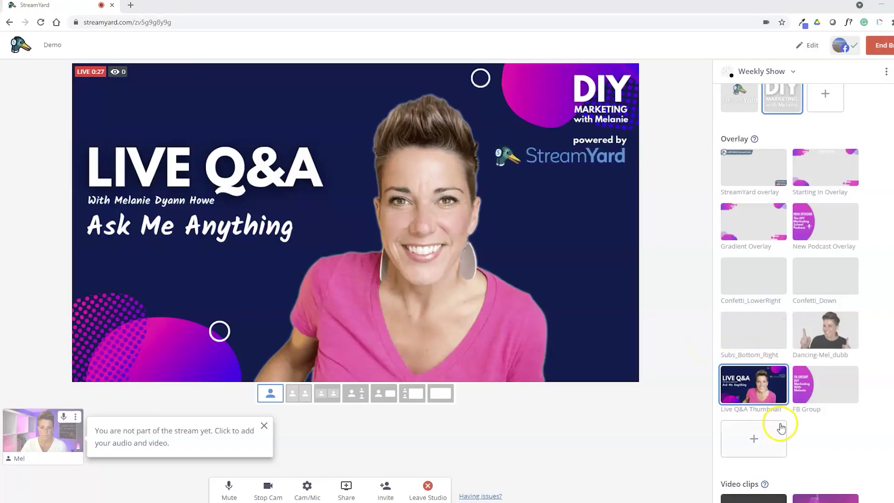
- Play the Q&A Countdown video clip in the Weekly Show brand and show the first banner of the Misc folder over it
{"action": "scroll", "coordinate": [787, 419], "scroll_direction": "down", "scroll_amount": 8}
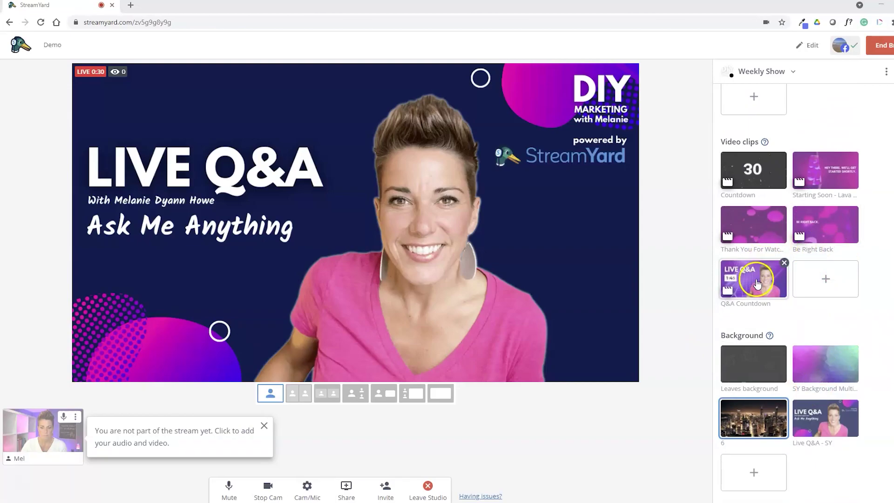
{"action": "left_click", "coordinate": [753, 279]}
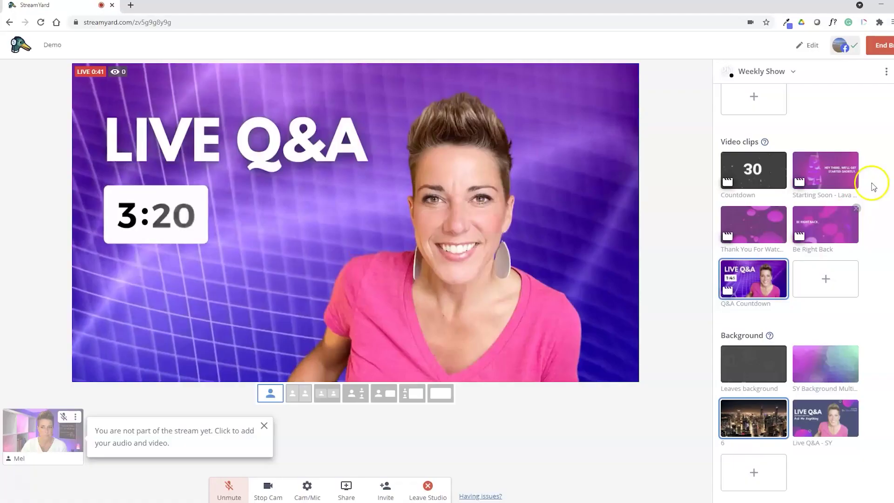
{"action": "left_click", "coordinate": [877, 125]}
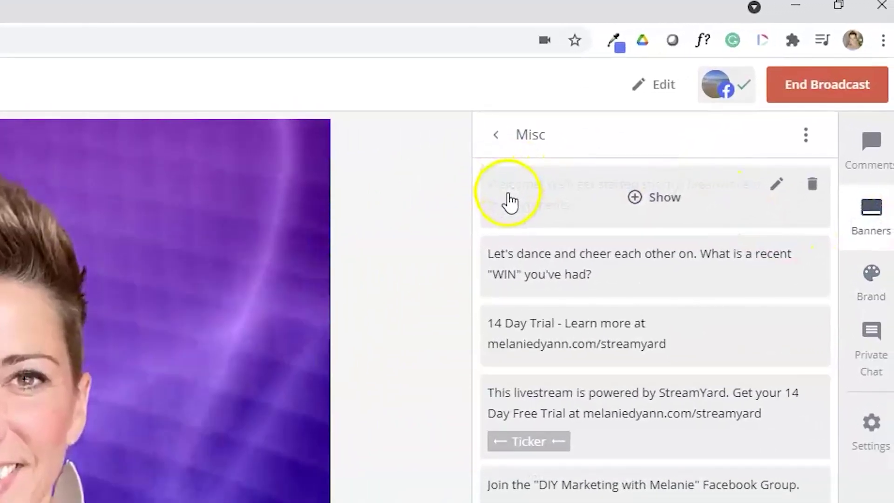
{"action": "left_click", "coordinate": [734, 105]}
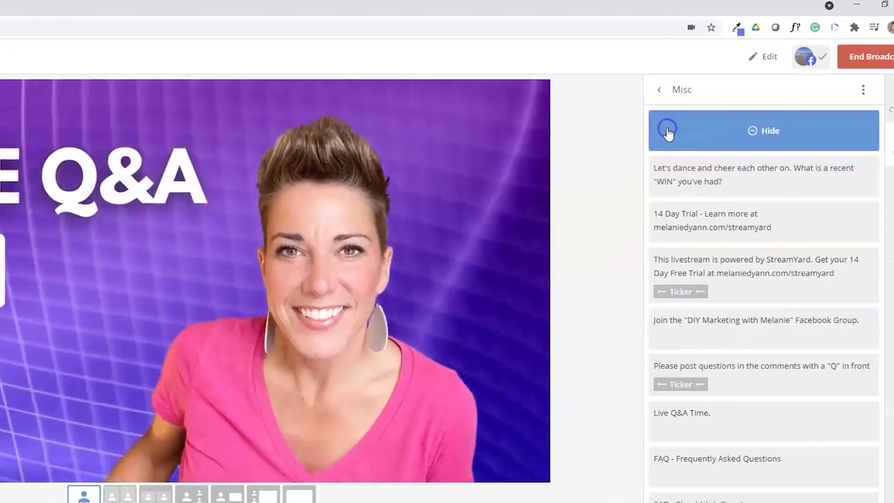
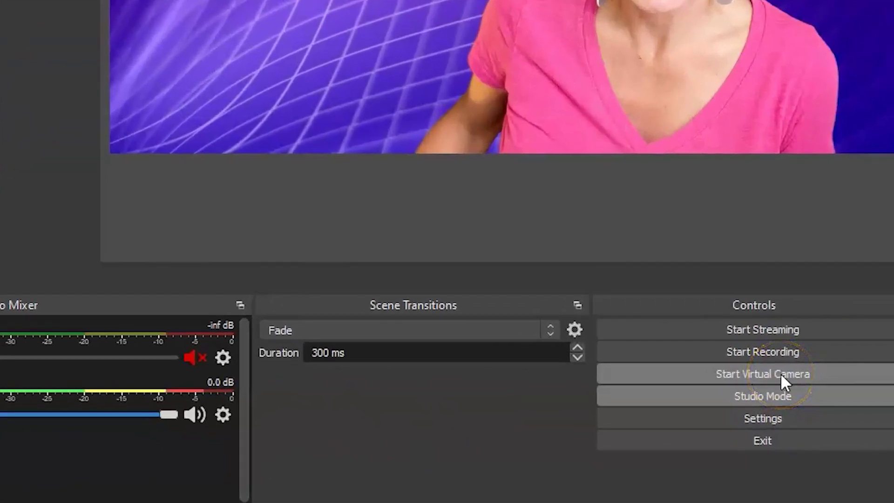
- In OBS Studio, start the virtual camera and begin fading the previewed camera scene into the program output
{"action": "left_click", "coordinate": [780, 373]}
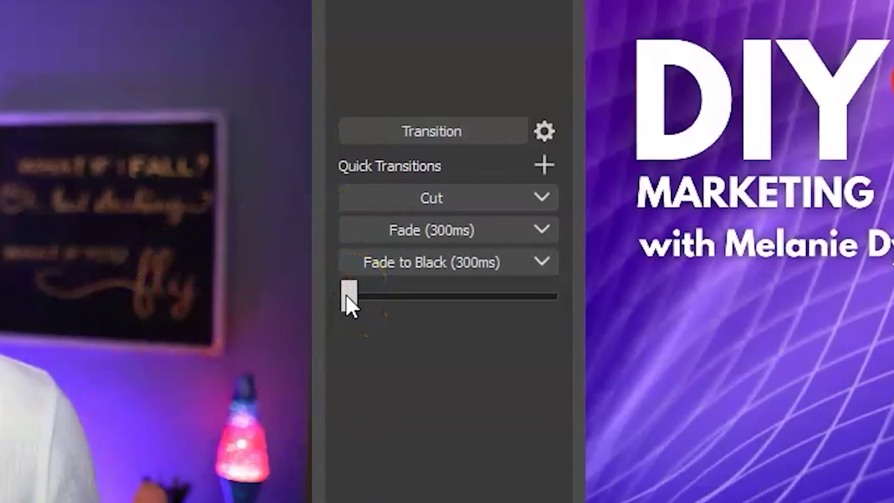
{"action": "left_click_drag", "start_coordinate": [346, 295], "coordinate": [388, 314]}
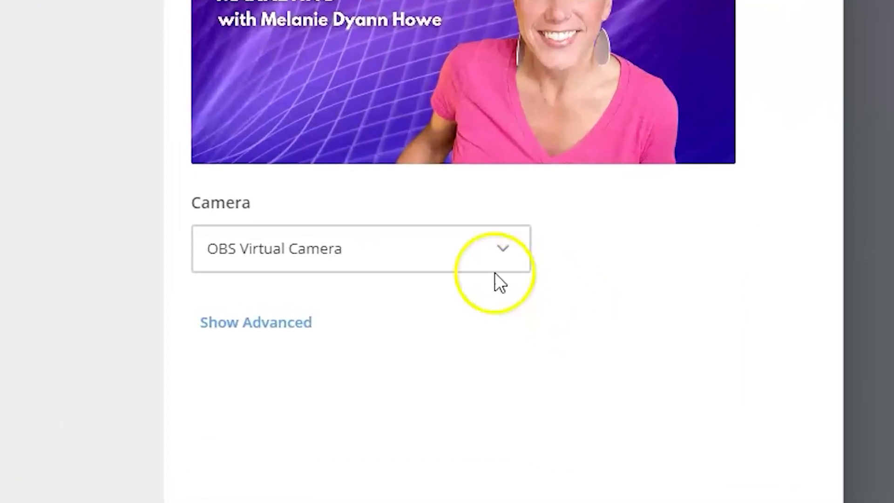
- In StreamYard, select OBS Virtual Camera as the camera and add that feed to the stream
{"action": "left_click", "coordinate": [498, 320]}
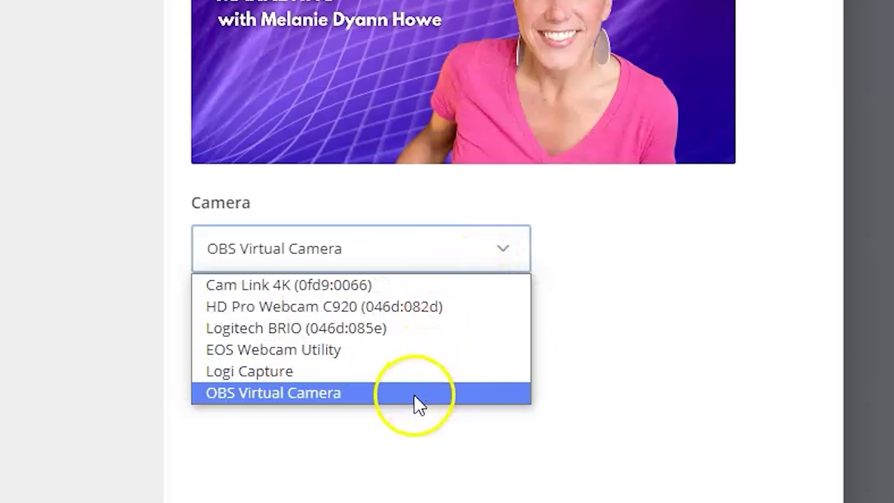
{"action": "left_click", "coordinate": [343, 392]}
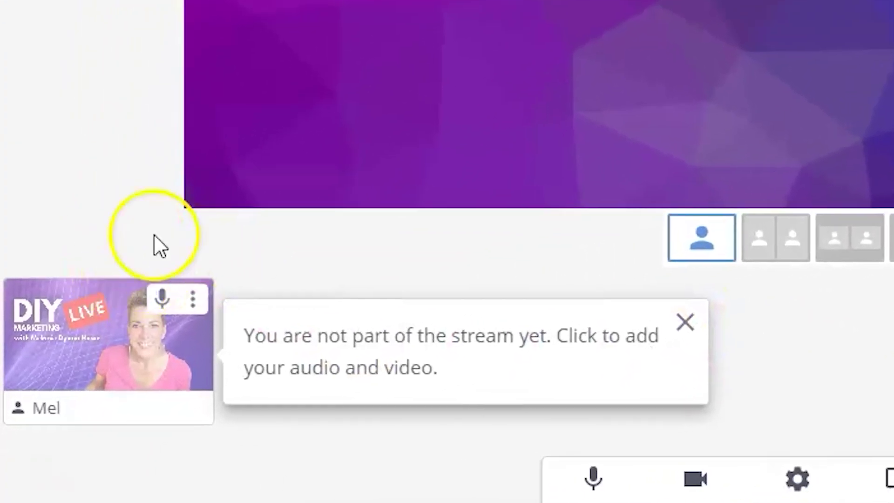
{"action": "mouse_move", "coordinate": [43, 425]}
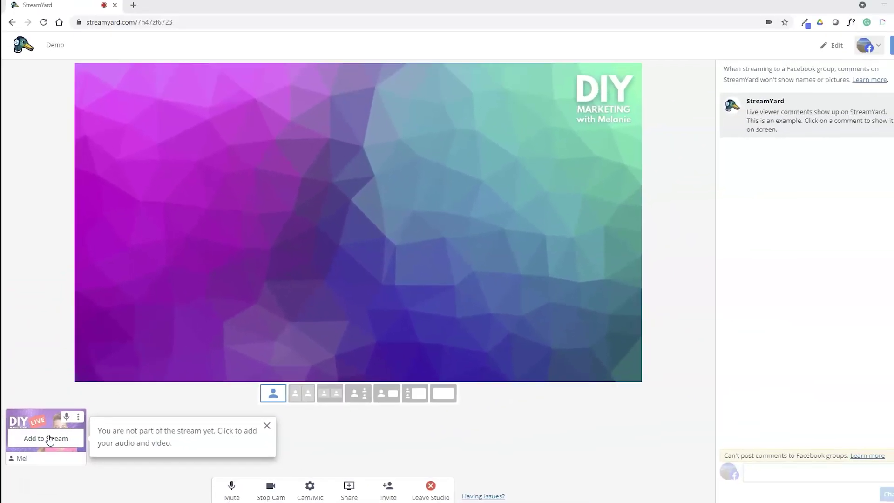
{"action": "left_click", "coordinate": [117, 356]}
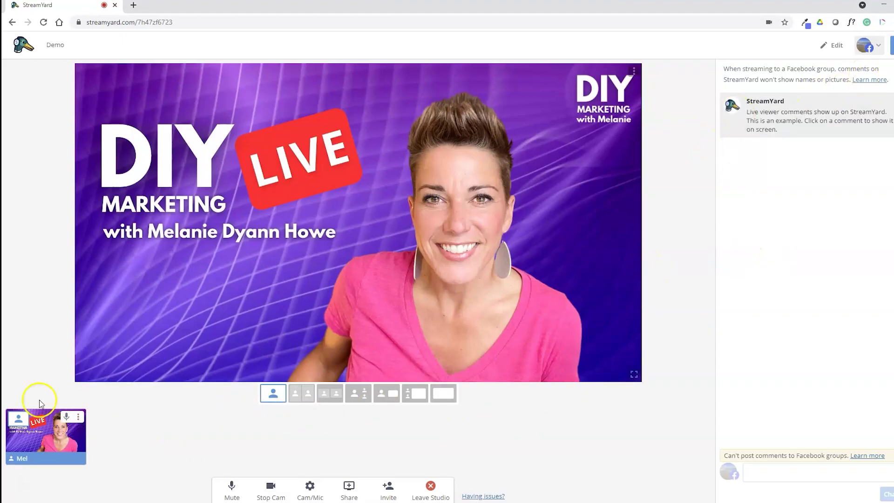
{"action": "left_click", "coordinate": [28, 471]}
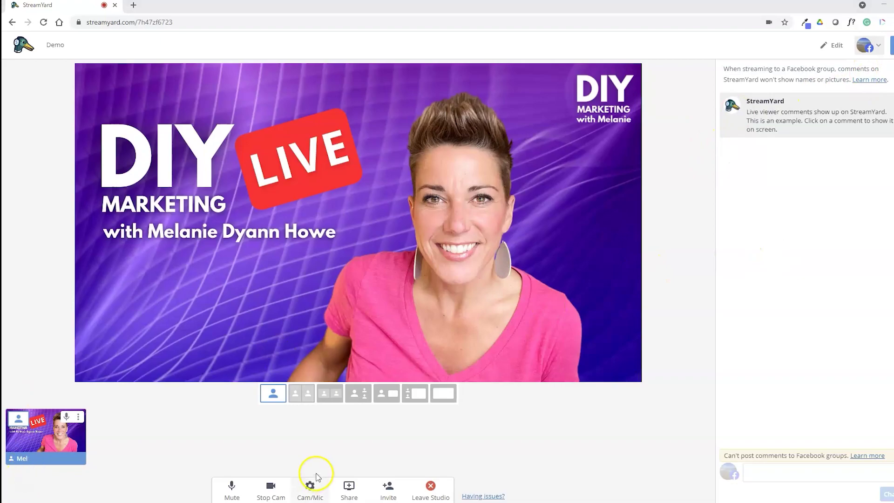
- Review the microphone selection in the studio's audio settings, then close the settings
{"action": "left_click", "coordinate": [314, 487]}
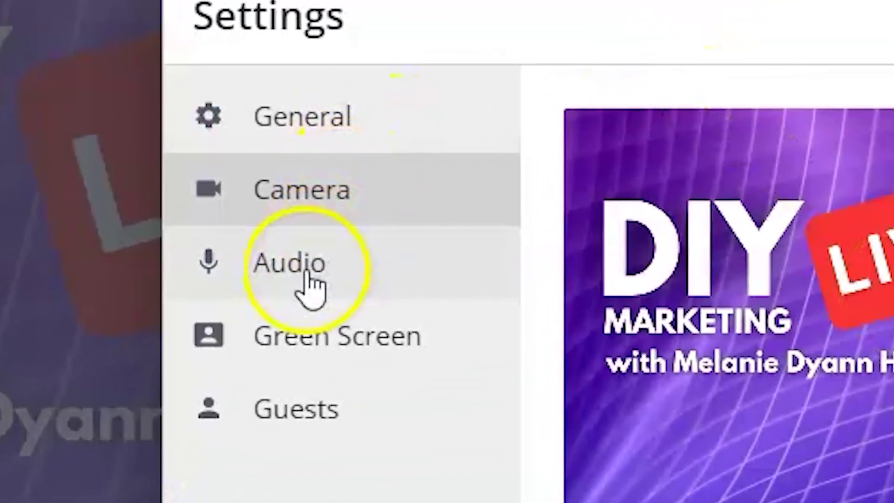
{"action": "left_click", "coordinate": [308, 275]}
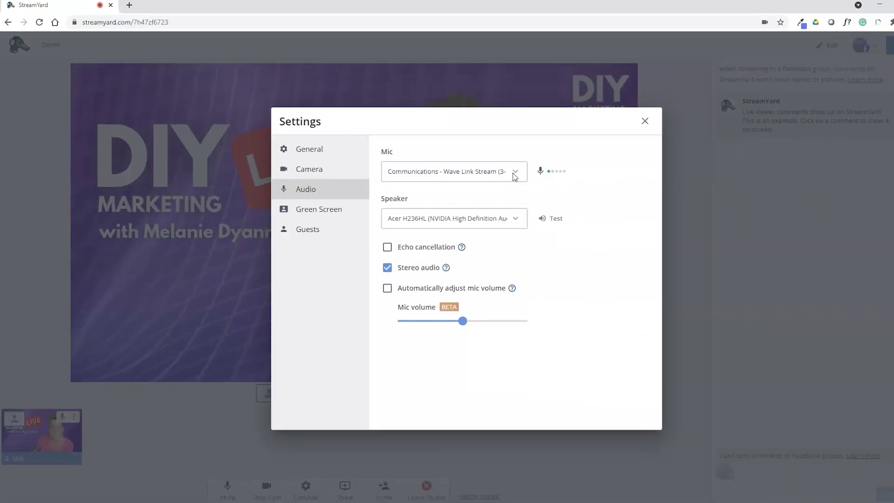
{"action": "left_click", "coordinate": [491, 175]}
{"action": "left_click", "coordinate": [648, 127]}
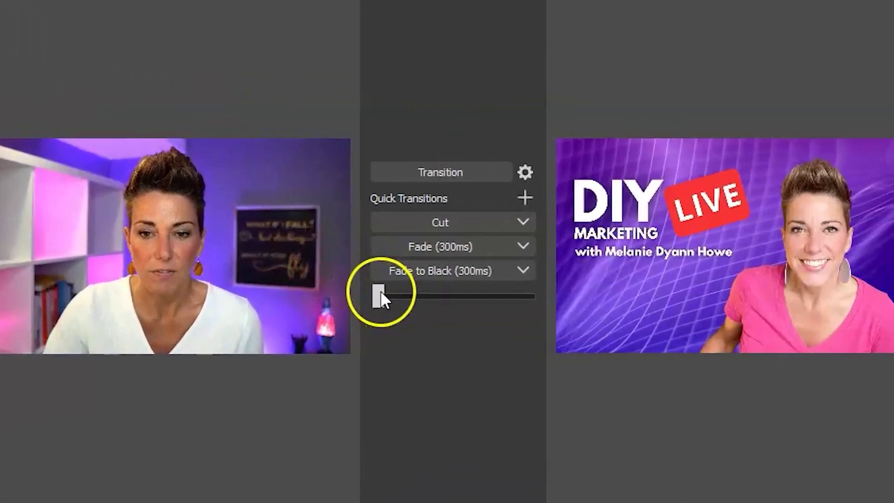
- In OBS Studio, fade the full-screen camera scene into the program output, then fade the Start Screen scene back in
{"action": "left_click_drag", "start_coordinate": [365, 296], "coordinate": [533, 301]}
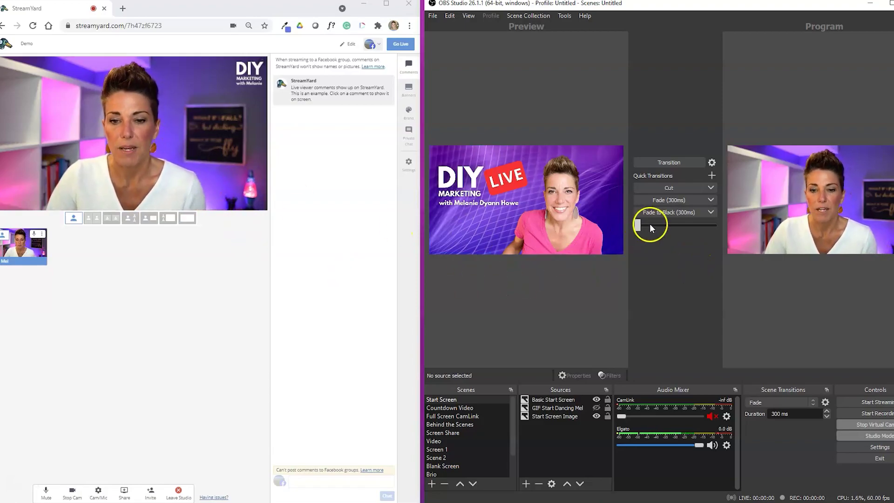
{"action": "left_click_drag", "start_coordinate": [638, 224], "coordinate": [726, 226]}
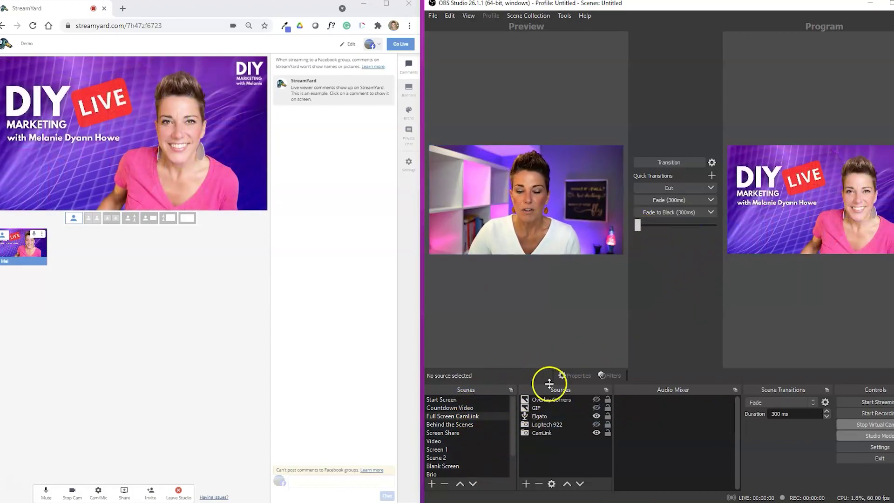
- Load the Countdown Video scene into the preview and fade it fully into the program output
{"action": "left_click", "coordinate": [453, 408]}
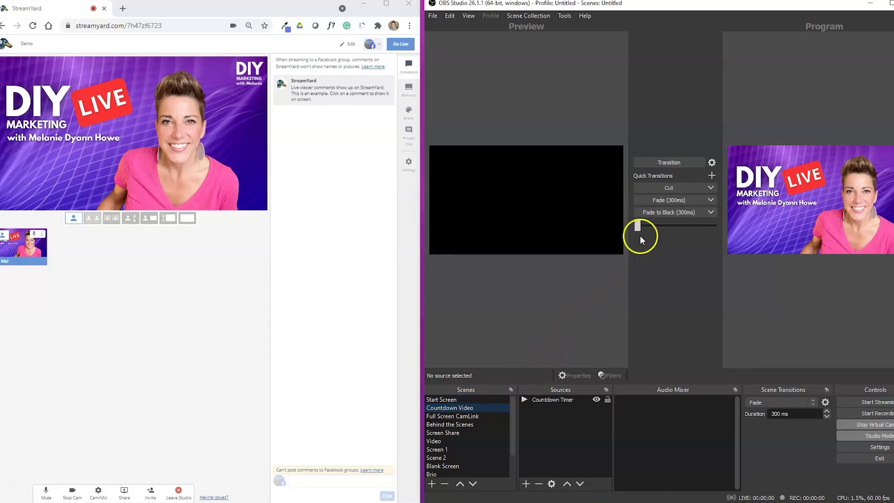
{"action": "left_click_drag", "start_coordinate": [637, 225], "coordinate": [716, 227]}
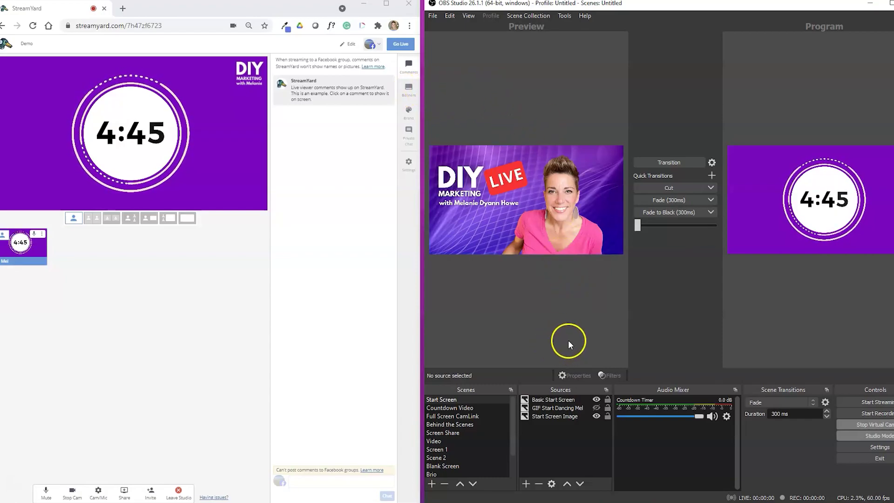
- Load the Full Screen CamLink scene into the preview and blend it partway over the running countdown
{"action": "left_click", "coordinate": [448, 417]}
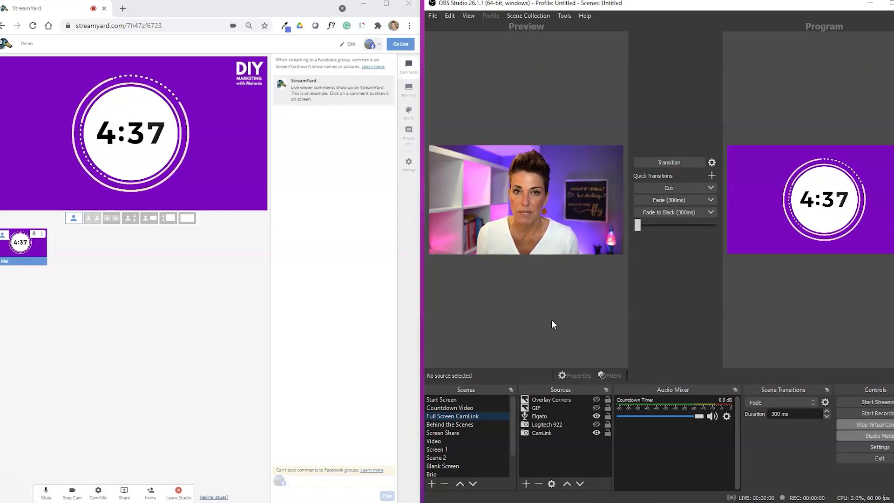
{"action": "left_click_drag", "start_coordinate": [552, 319], "coordinate": [586, 313]}
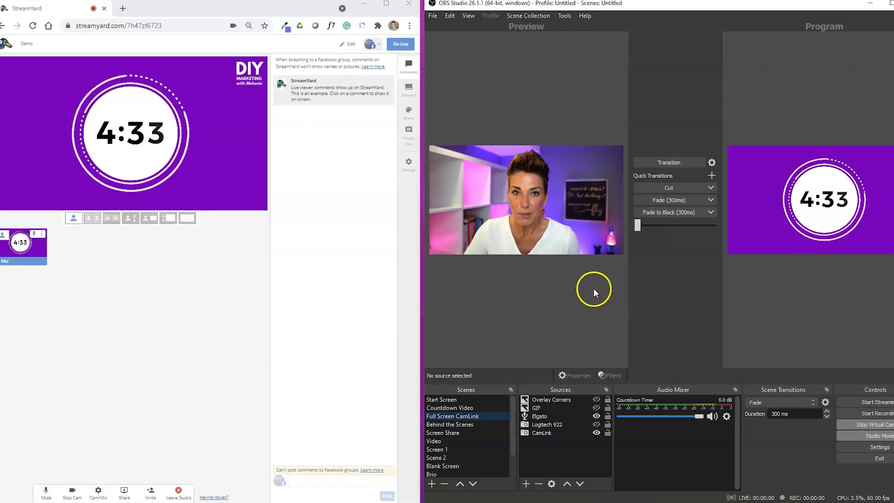
{"action": "left_click", "coordinate": [638, 225]}
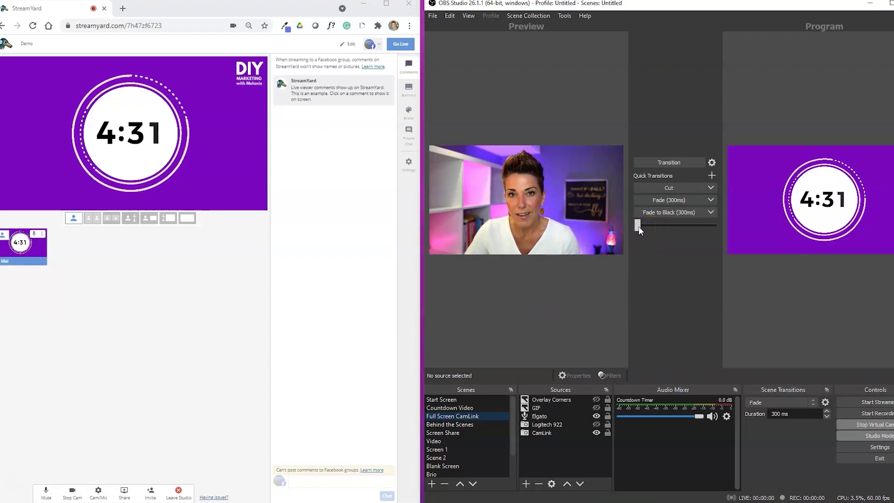
{"action": "left_click_drag", "start_coordinate": [647, 223], "coordinate": [689, 227]}
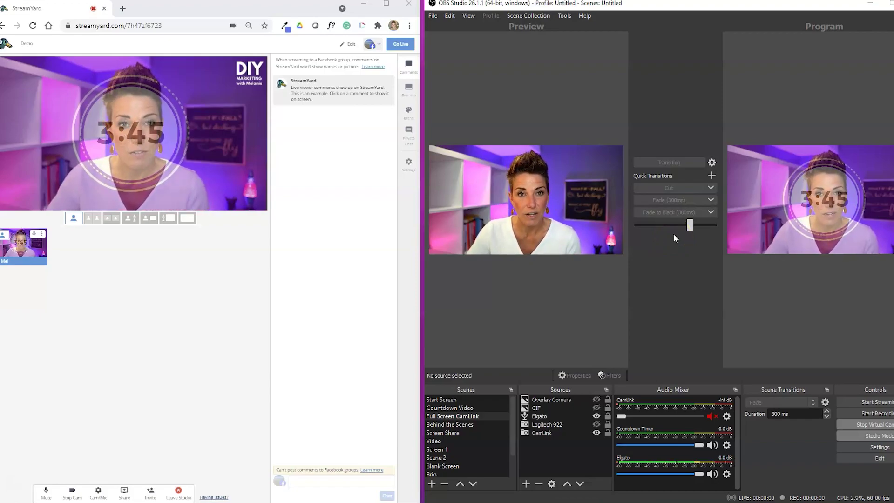
{"action": "left_click", "coordinate": [683, 234]}
{"action": "left_click", "coordinate": [678, 269]}
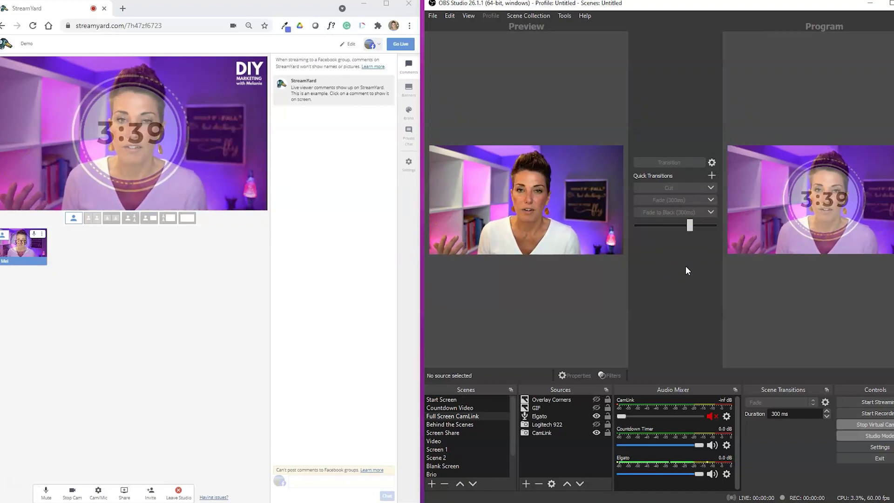
{"action": "left_click", "coordinate": [673, 258]}
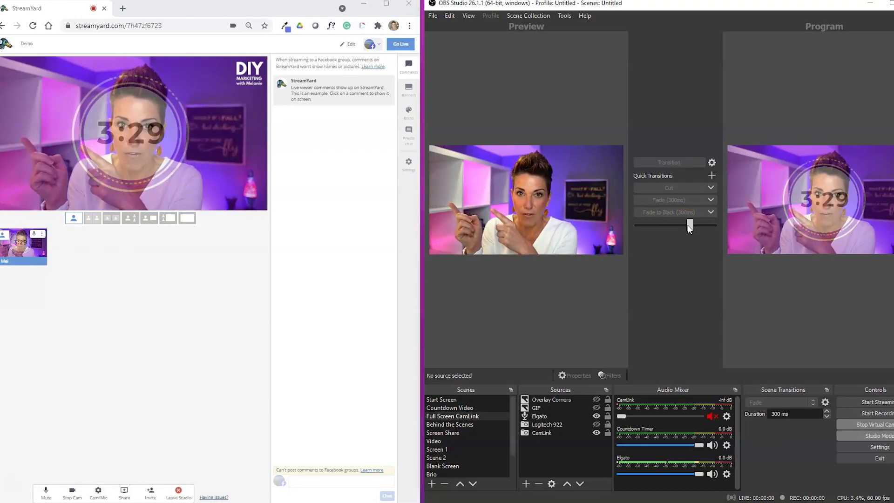
{"action": "left_click", "coordinate": [804, 455]}
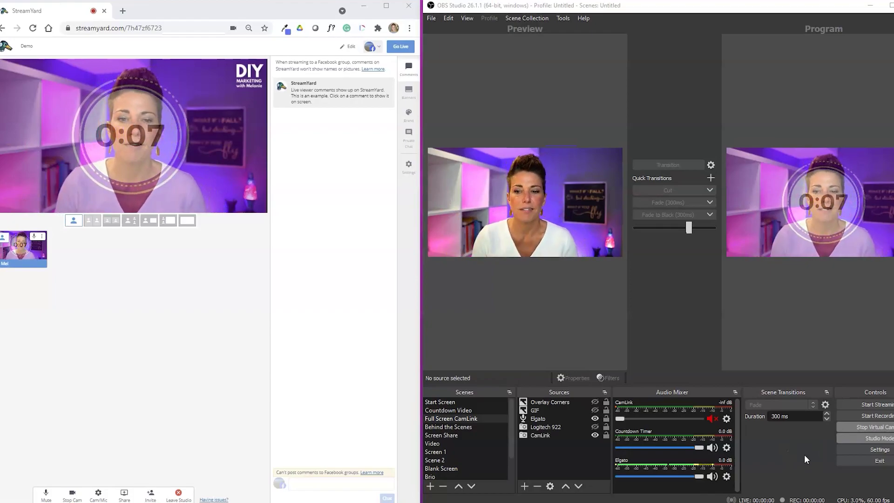
{"action": "left_click", "coordinate": [758, 385]}
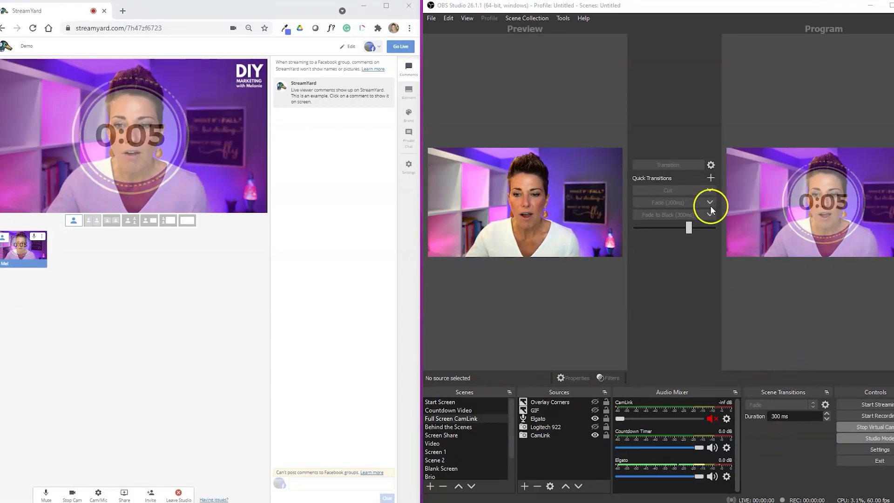
- Complete the fade to the Full Screen CamLink scene, then switch to StreamYard and maximize its window
{"action": "left_click", "coordinate": [690, 229]}
{"action": "left_click_drag", "start_coordinate": [692, 230], "coordinate": [721, 234]}
{"action": "left_click", "coordinate": [815, 221]}
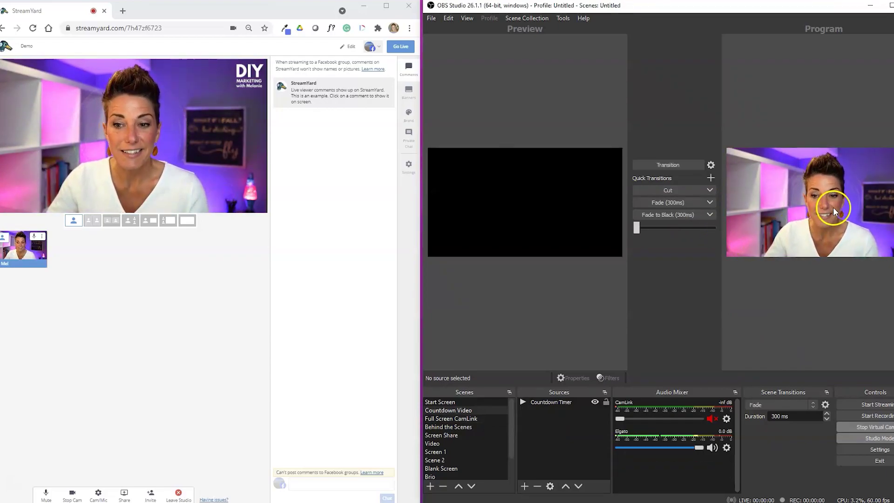
{"action": "left_click", "coordinate": [386, 5]}
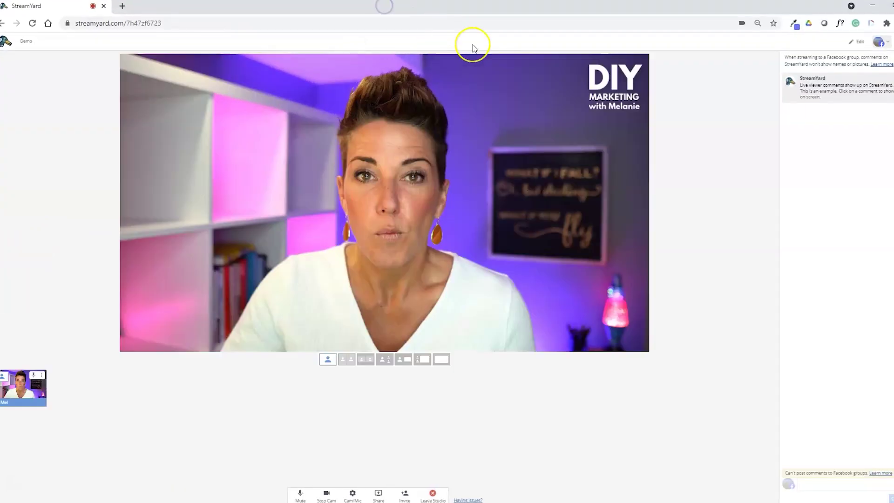